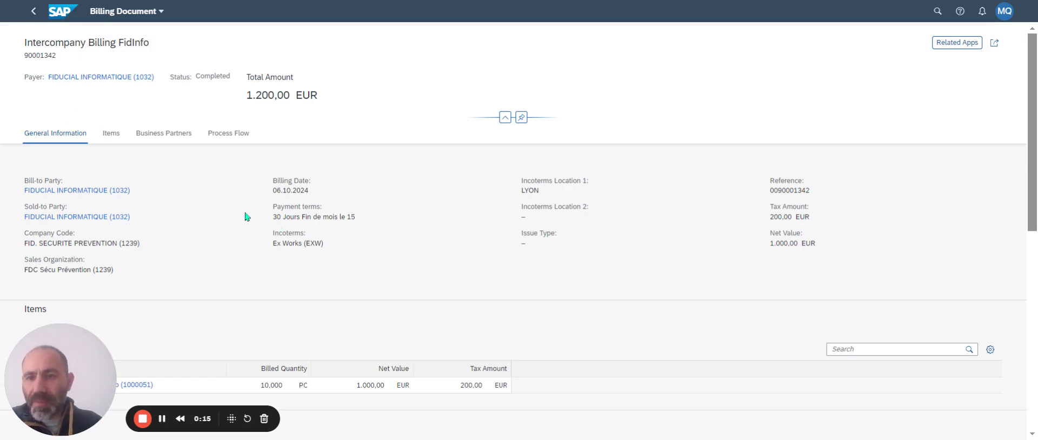
- Review billing document 90001342's process flow, then go back to the launchpad home page
click(223, 135)
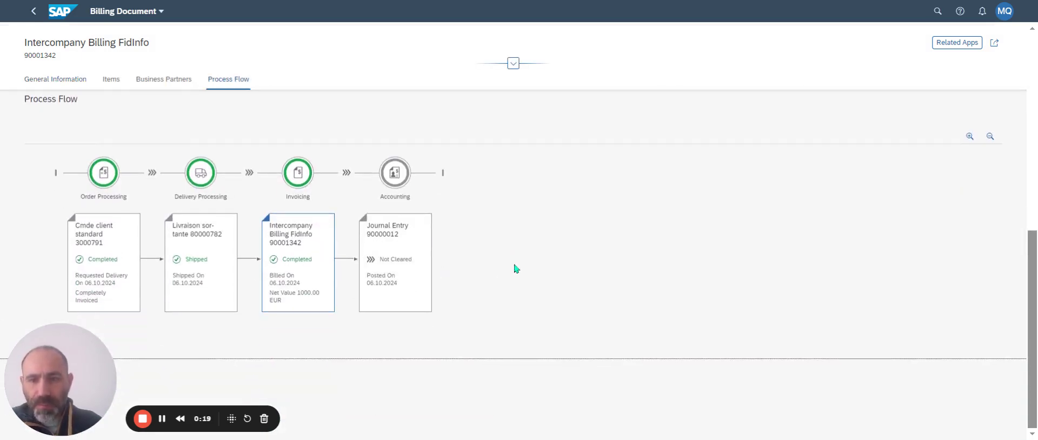
double_click(40, 54)
key(ctrl+c)
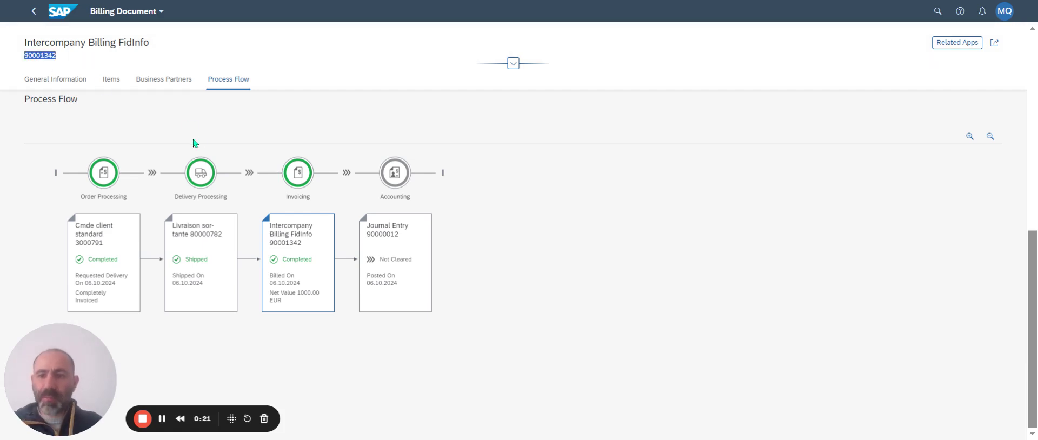
click(33, 11)
scroll(538, 248, up, 2)
click(64, 11)
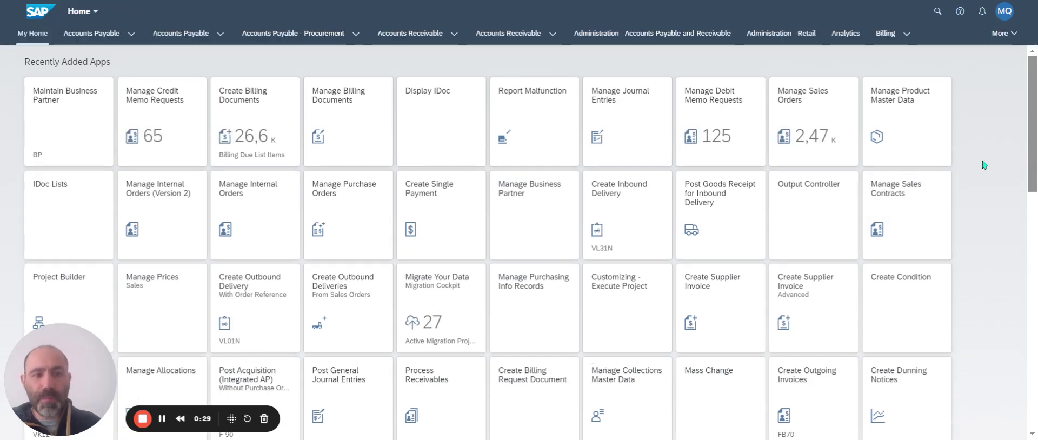
- In Manage Billing Documents, filter on billing document 90001342 and open its detail page
click(325, 102)
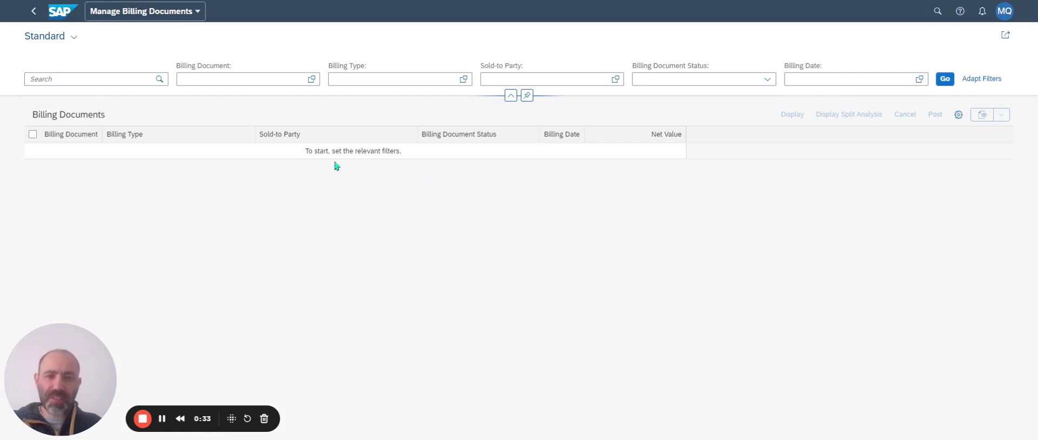
click(193, 79)
key(ctrl+v)
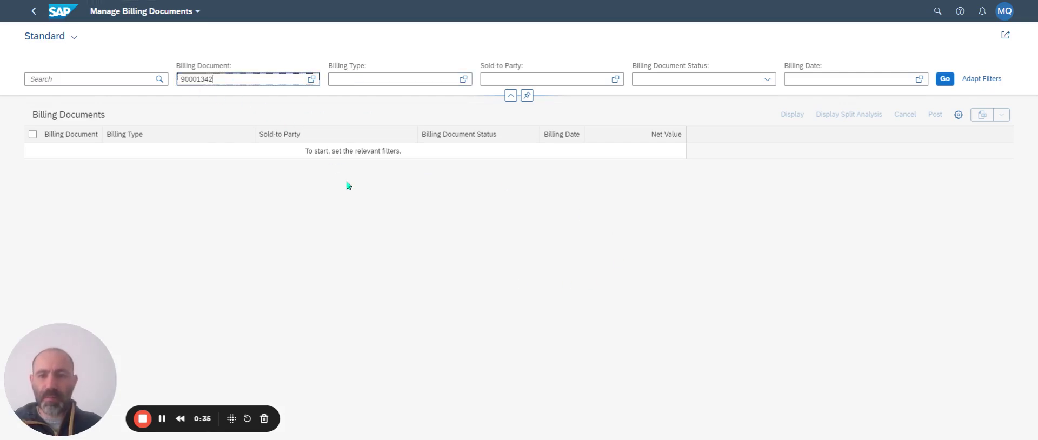
key(Return)
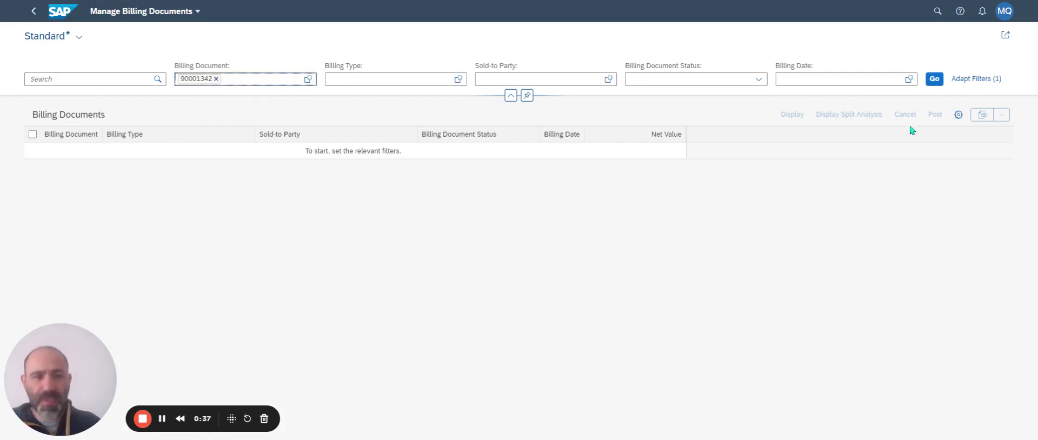
click(928, 83)
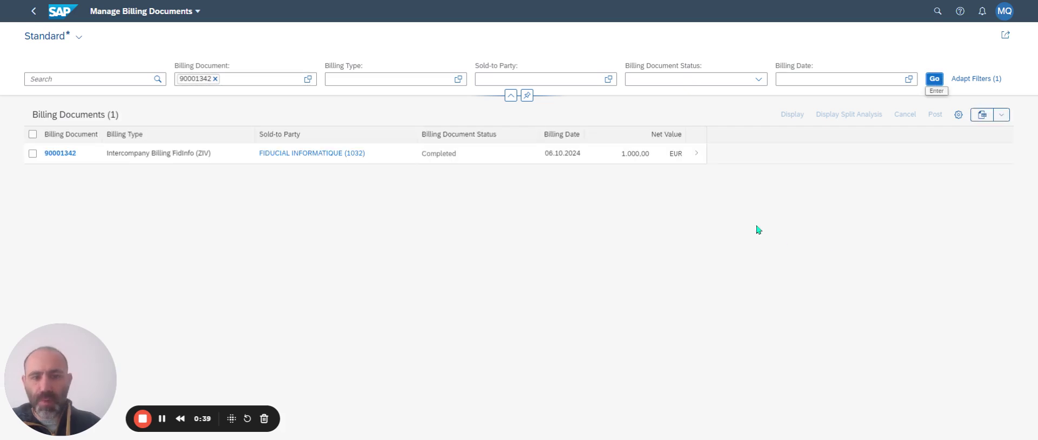
click(698, 158)
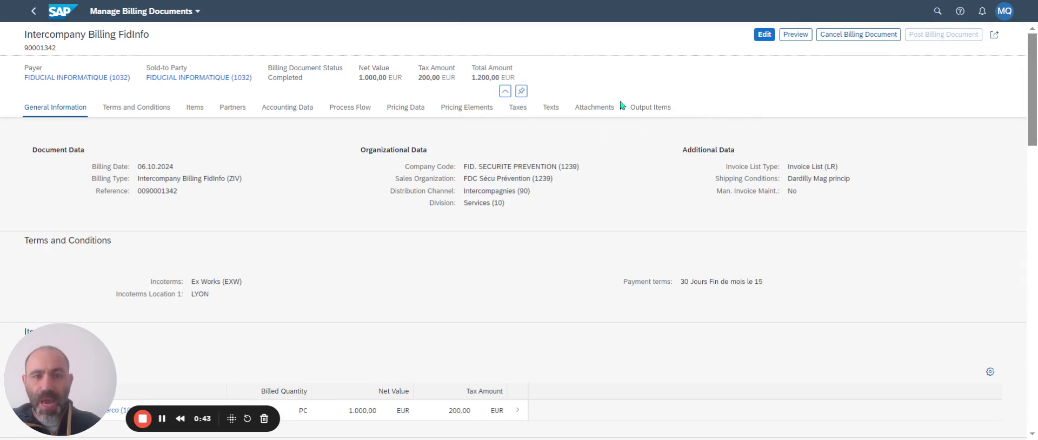
- Scroll down billing document 90001342 to check that the Output Items section is empty
scroll(651, 130, down, 8)
scroll(681, 275, down, 10)
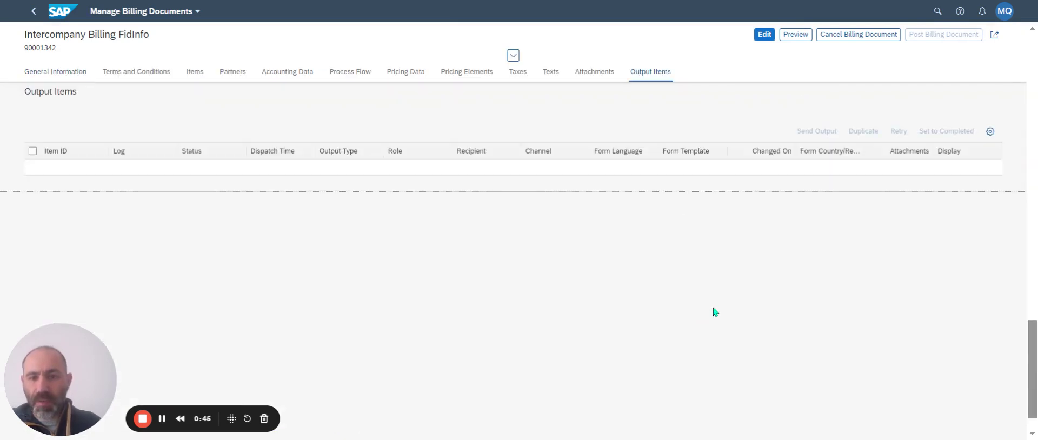
scroll(557, 317, down, 2)
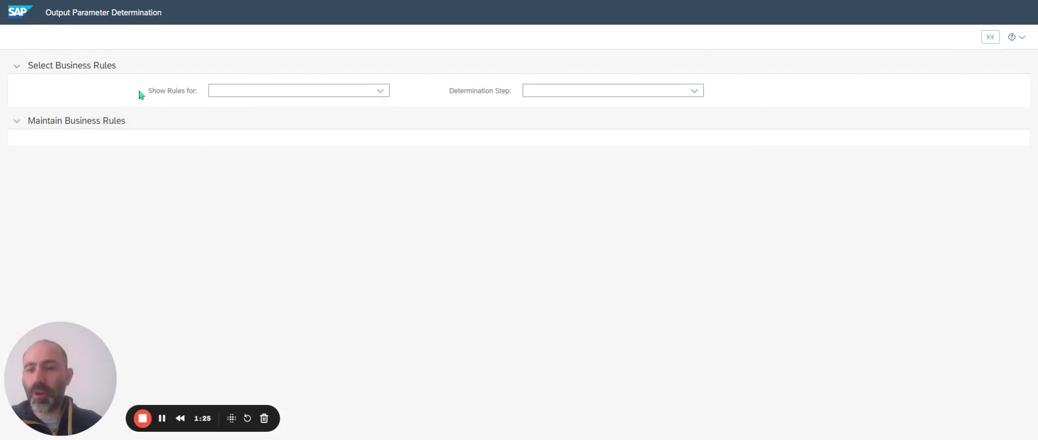
- Show rules for Billing Document with the Output Type determination step
click(383, 92)
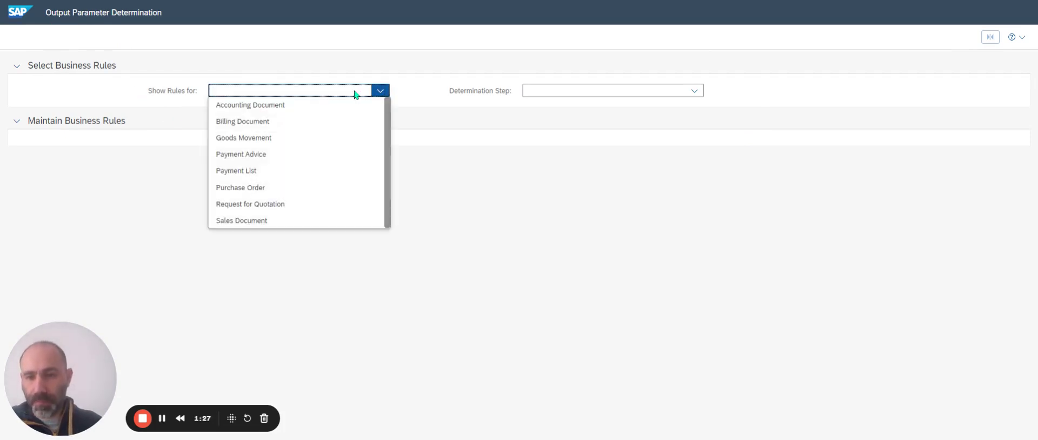
click(333, 124)
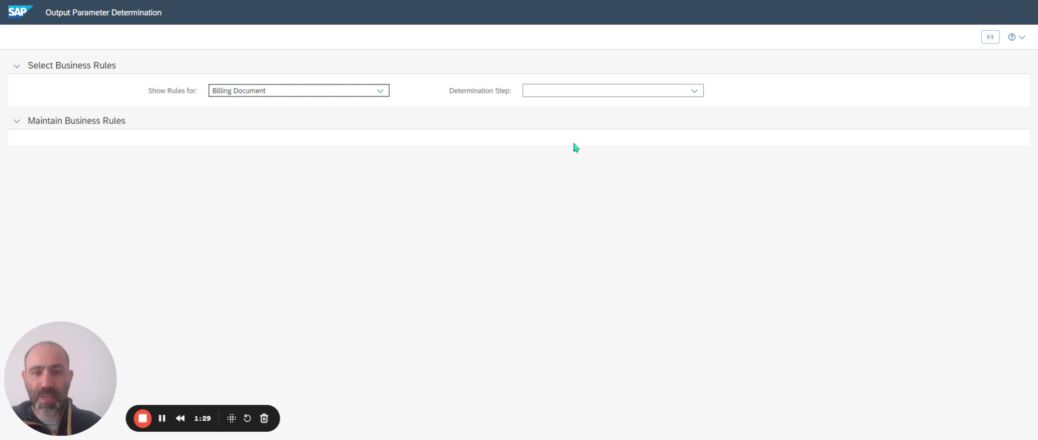
click(701, 97)
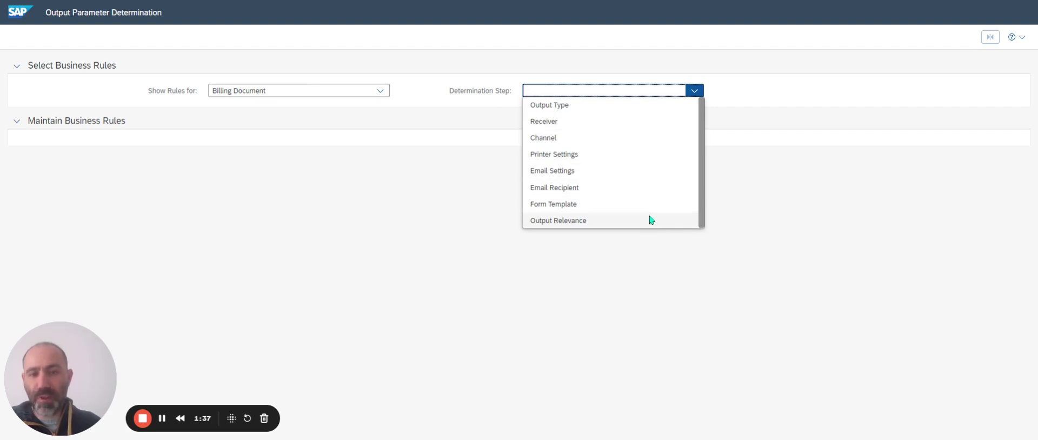
click(554, 108)
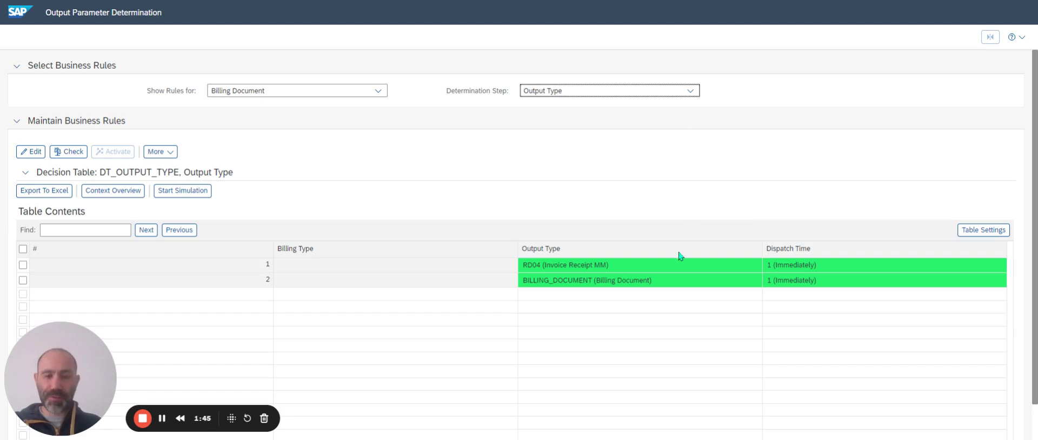
- Drag the Billing Type column border left to narrow it in DT_OUTPUT_TYPE
scroll(666, 319, down, 2)
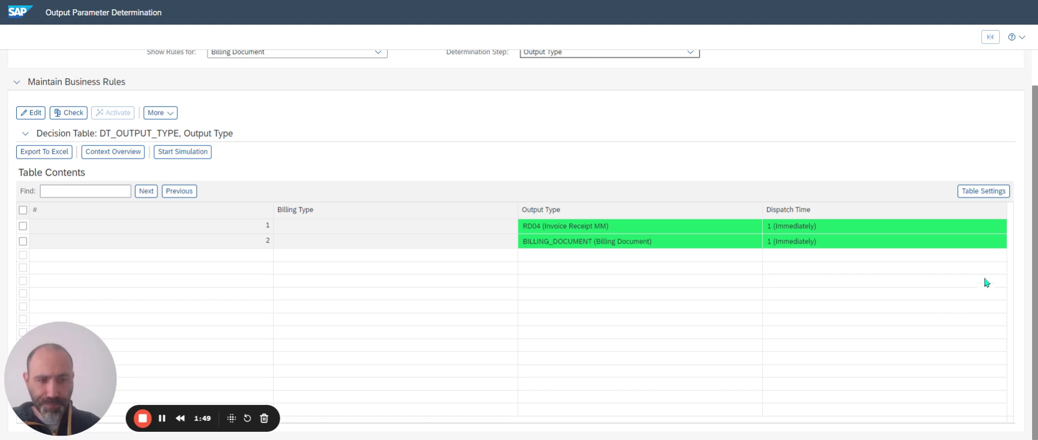
scroll(708, 377, up, 2)
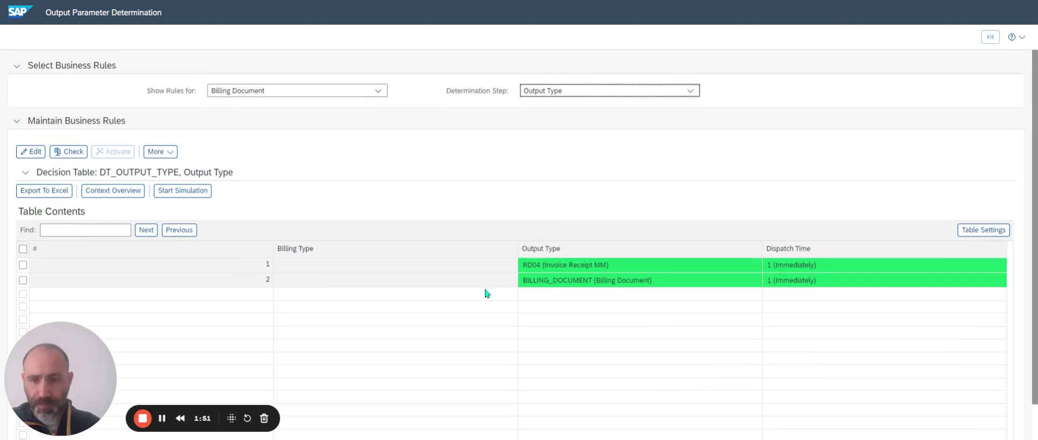
drag(518, 252, 421, 254)
scroll(641, 281, down, 2)
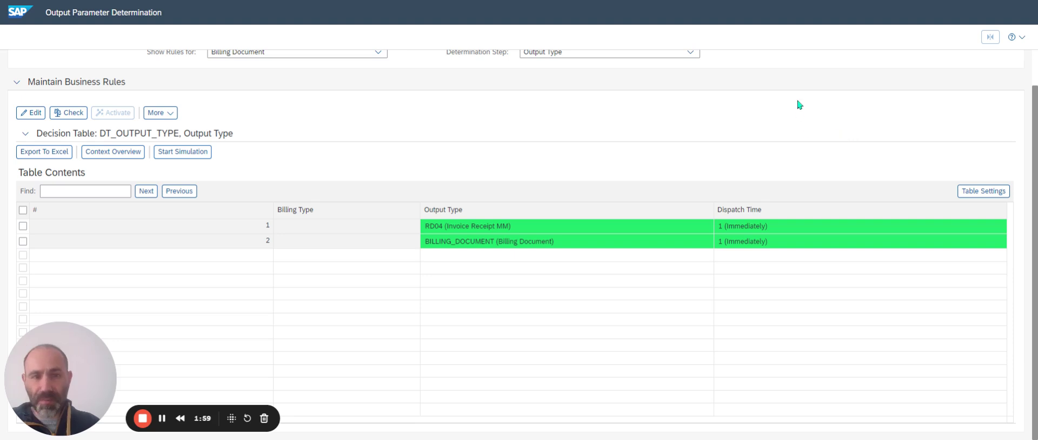
click(687, 54)
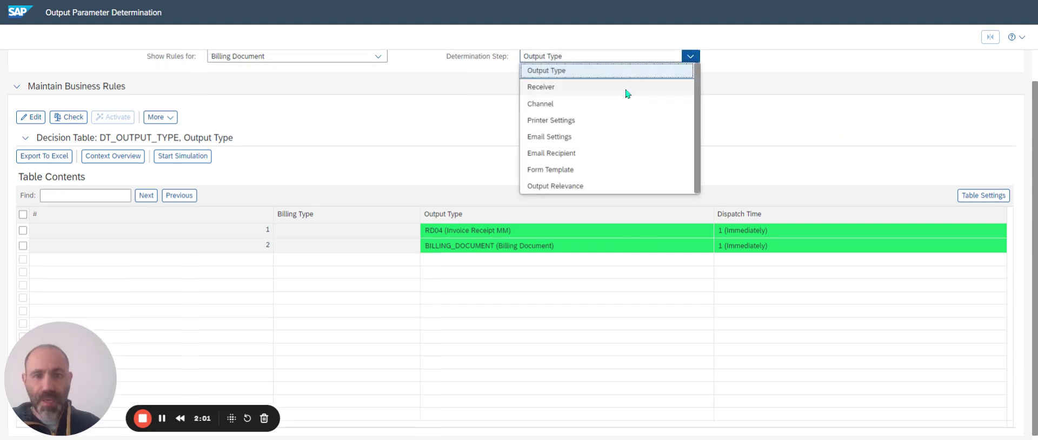
- Switch the determination step via Receiver to Channel and put DT_CHANNEL into edit mode
click(627, 90)
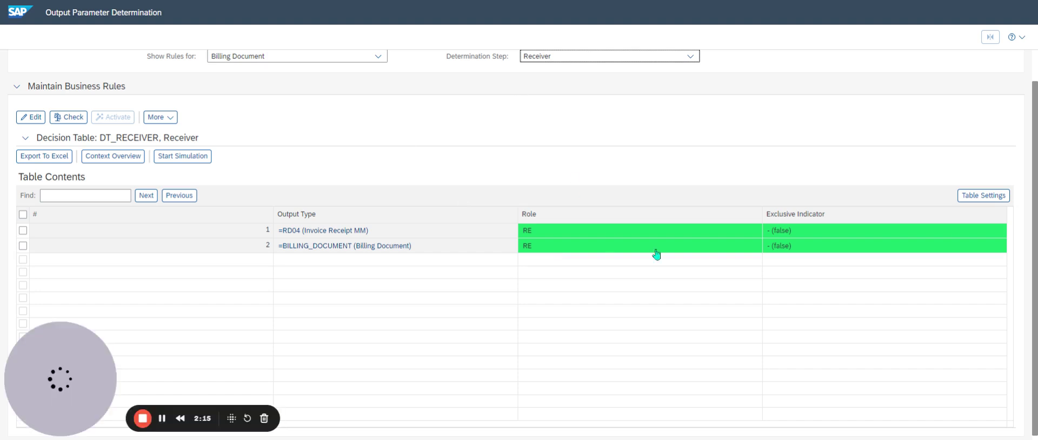
click(673, 61)
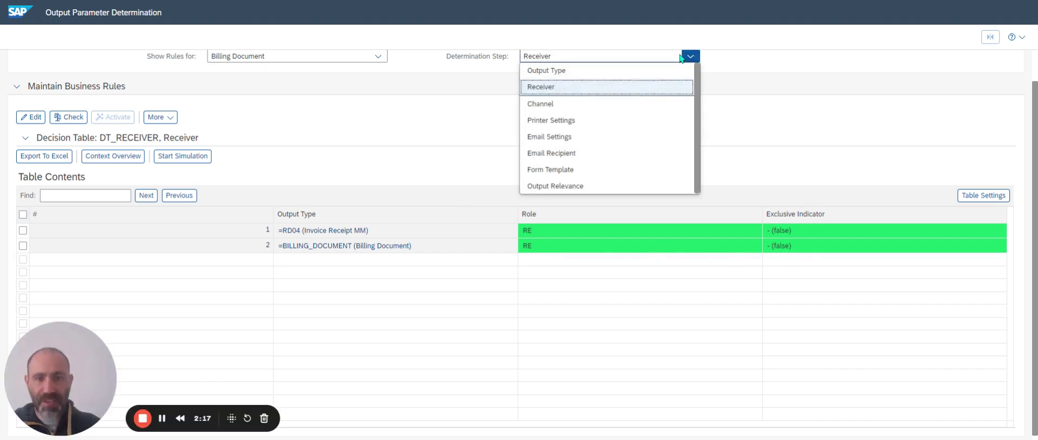
click(623, 102)
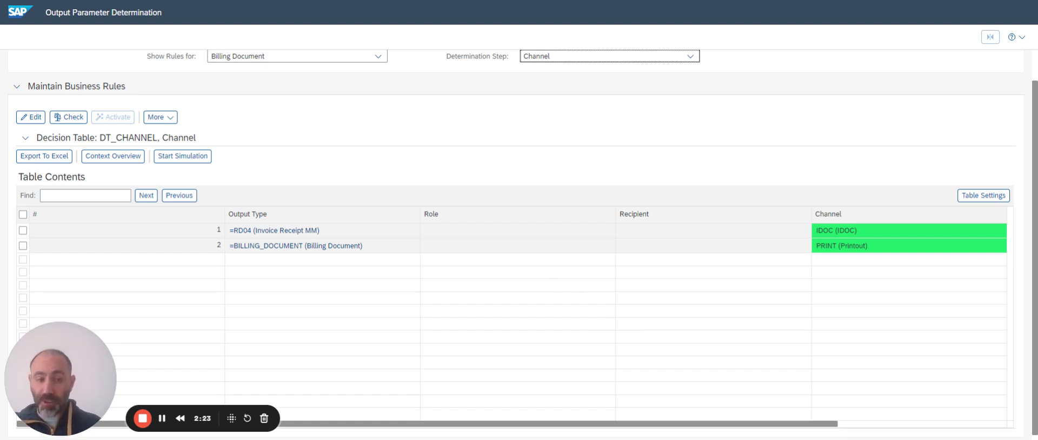
click(30, 117)
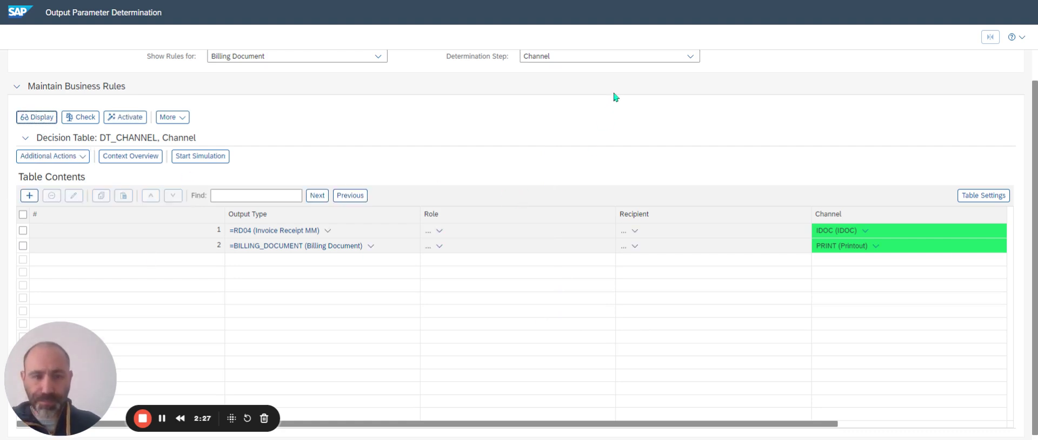
- Copy the BILLING_DOCUMENT PRINT rule into a new row 3 and open it in the Row Editor
click(23, 246)
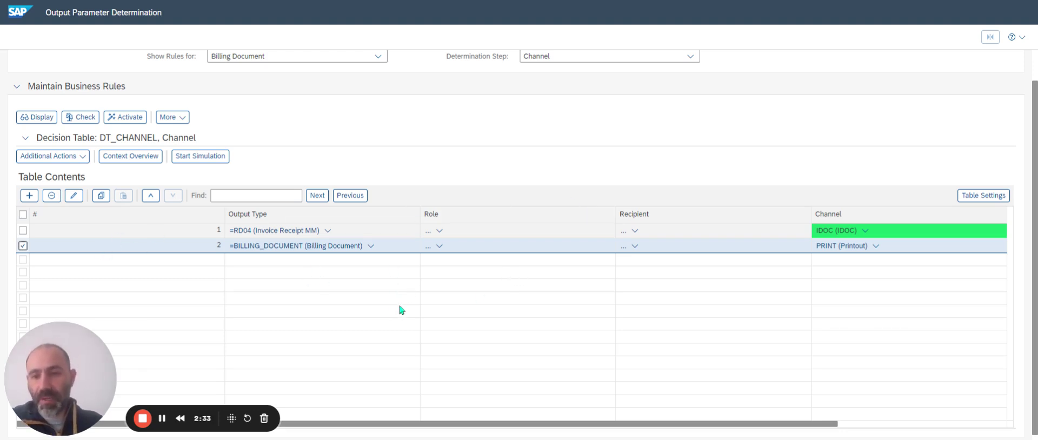
click(101, 200)
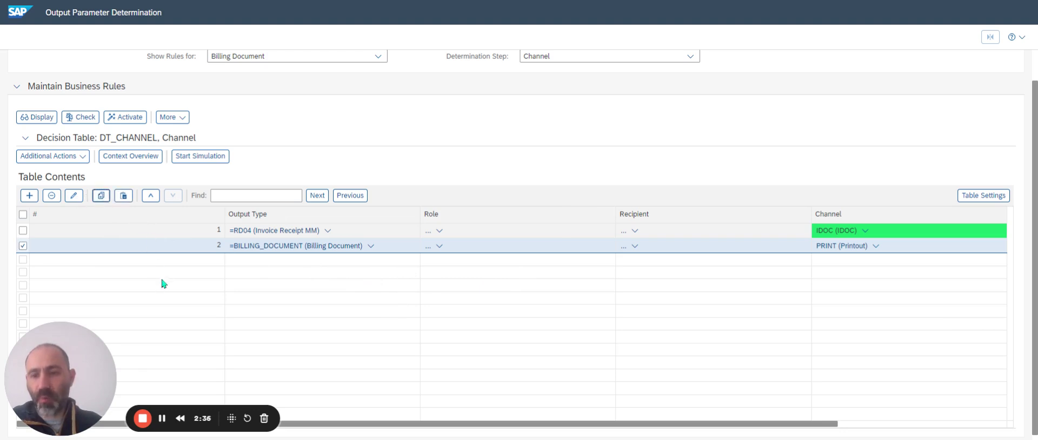
click(124, 198)
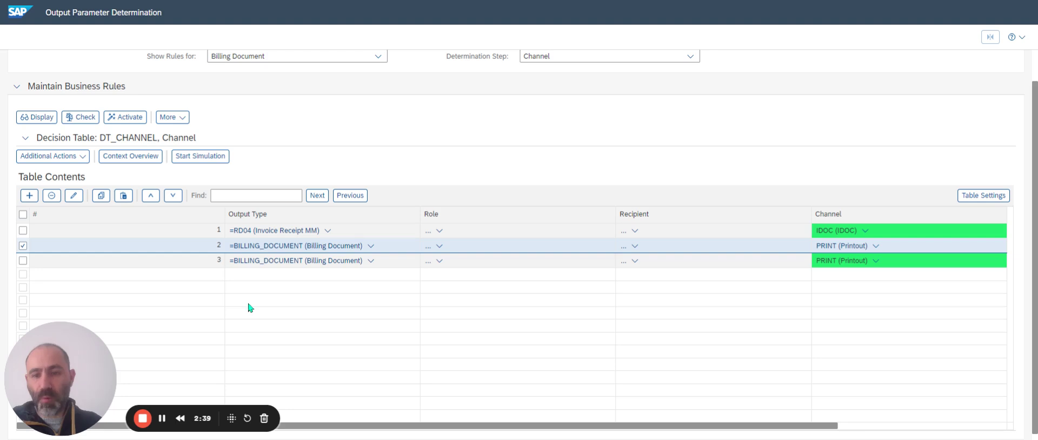
click(23, 247)
click(23, 261)
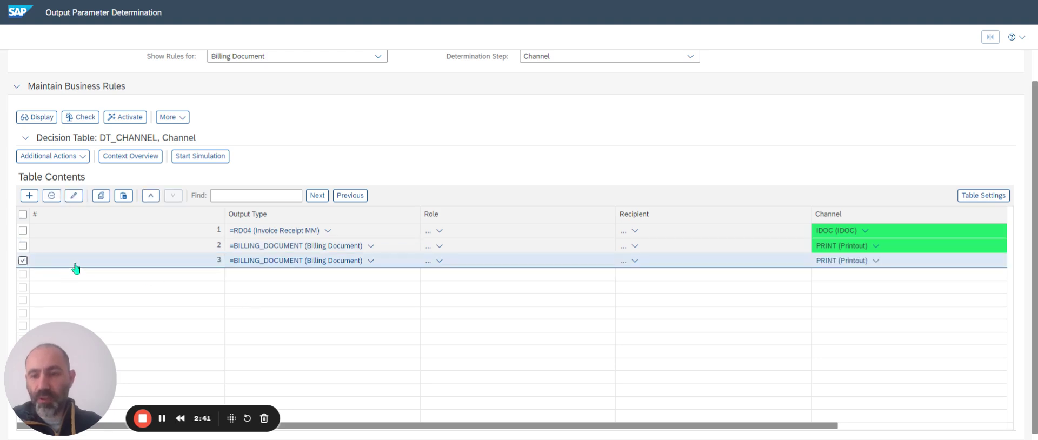
click(80, 200)
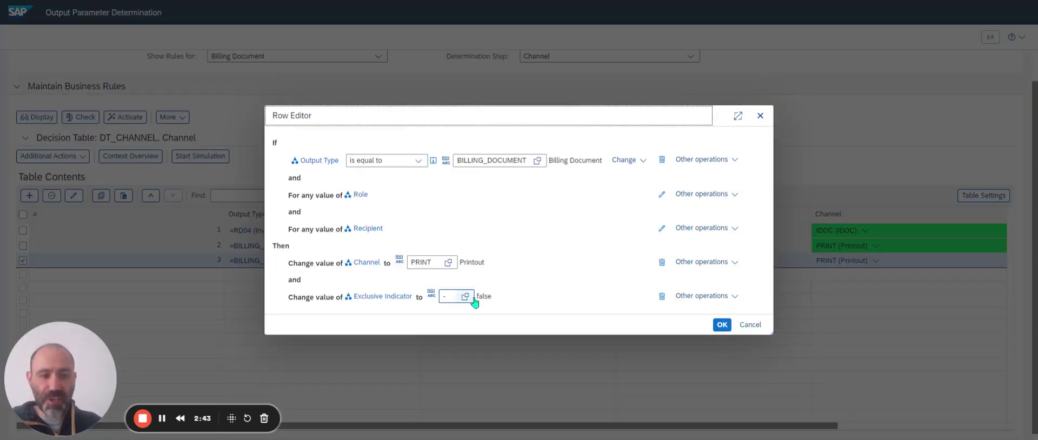
- Set row 3's channel to EMAIL via value help, confirm, and activate DT_CHANNEL
click(440, 262)
key(F4)
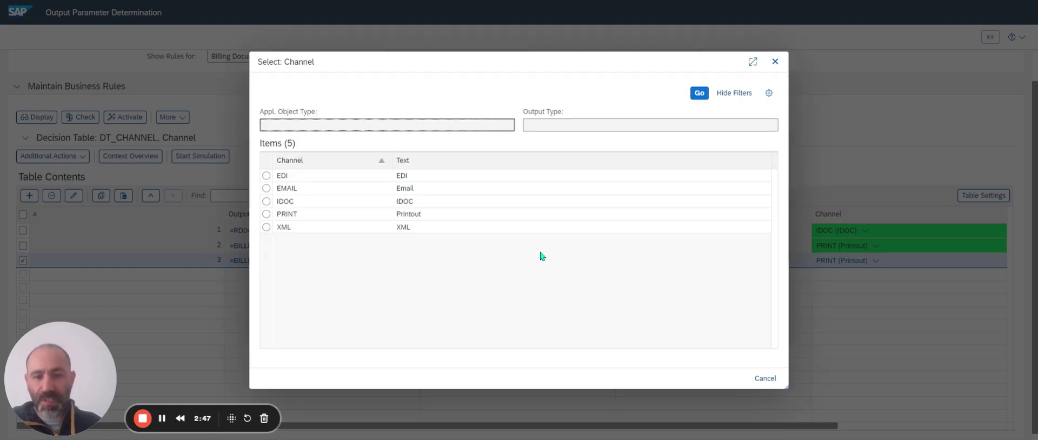
click(319, 189)
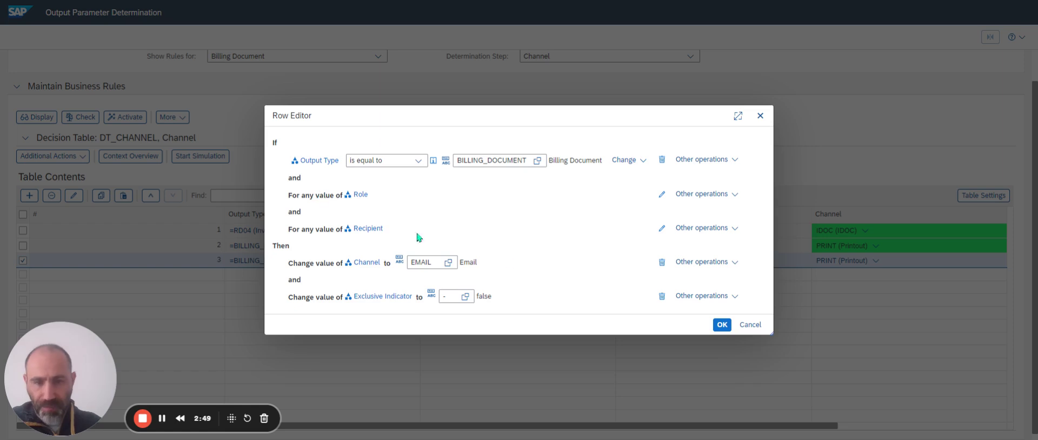
key(Return)
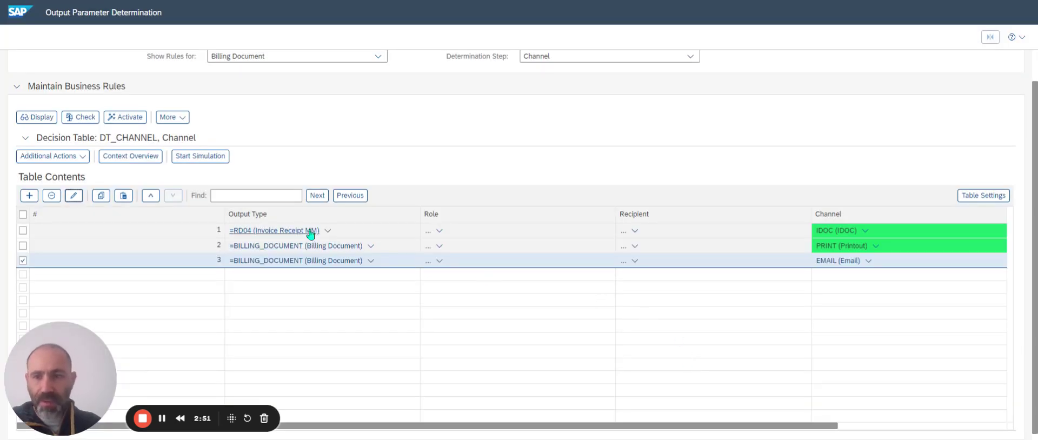
click(128, 118)
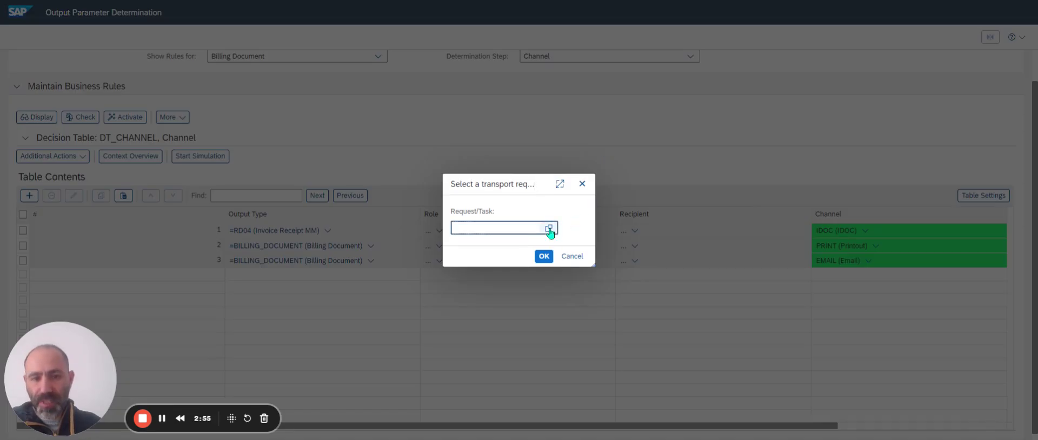
- Activate DT_CHANNEL under transport request D1SK904829, then switch to the Printer Settings step
click(548, 228)
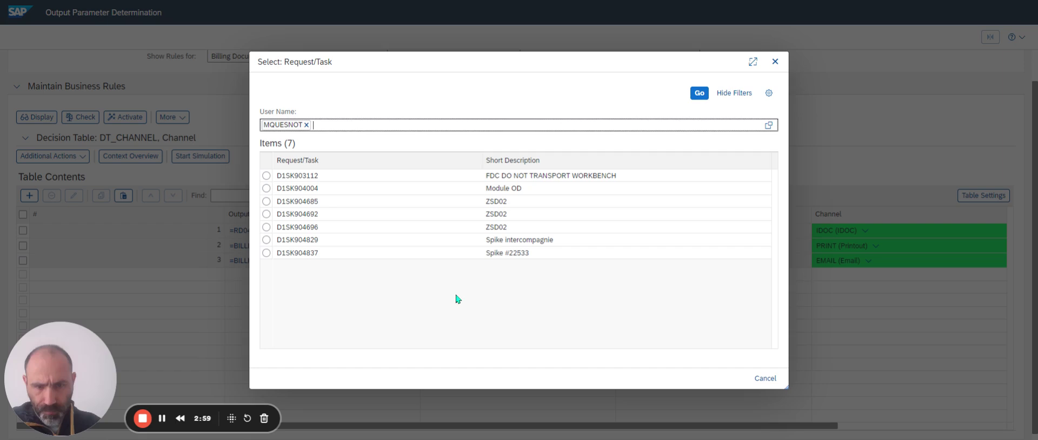
click(266, 240)
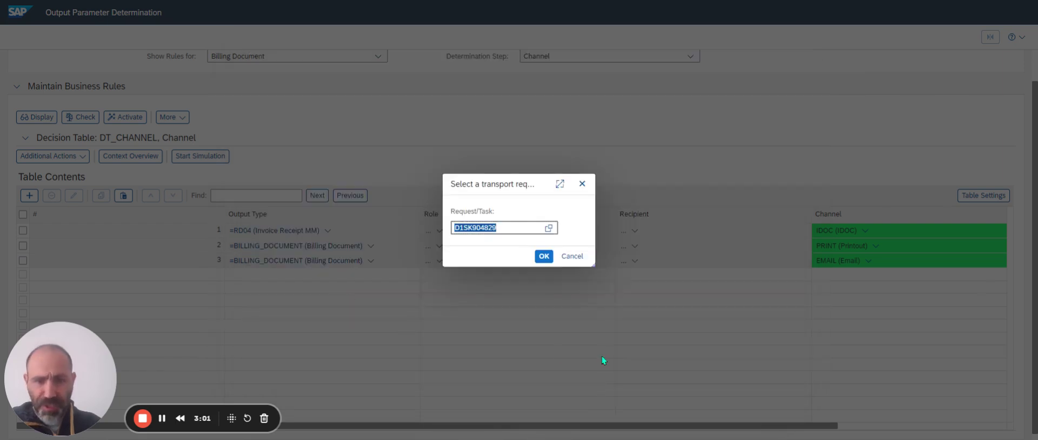
click(544, 256)
click(544, 256)
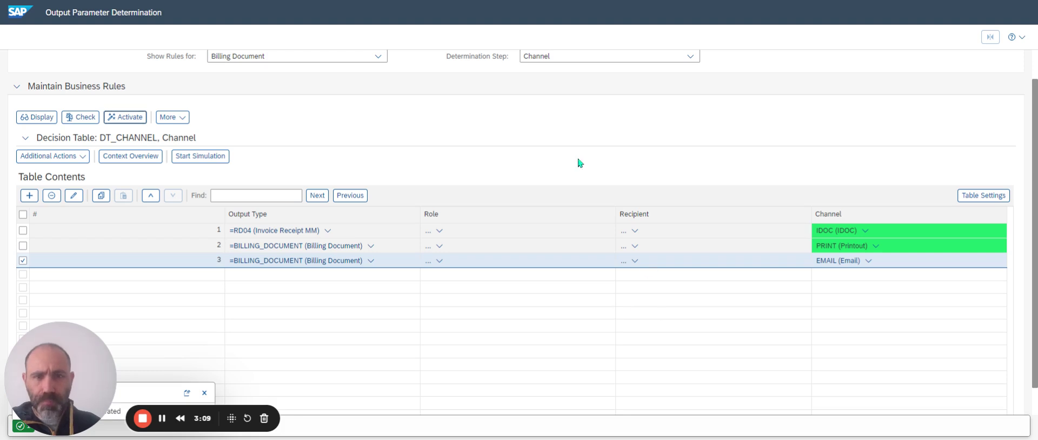
click(691, 56)
click(622, 120)
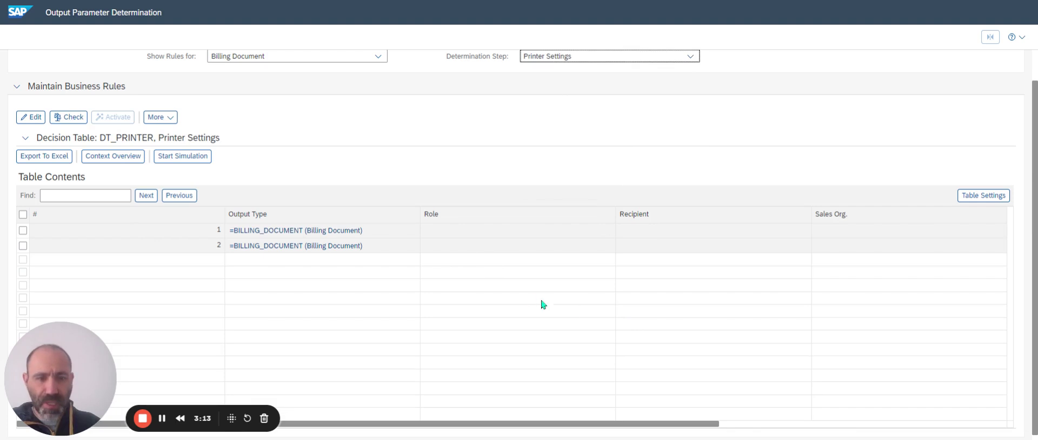
- Scroll through DT_PRINTER's columns, then view Email Settings and Email Recipient before choosing Form Template
click(807, 424)
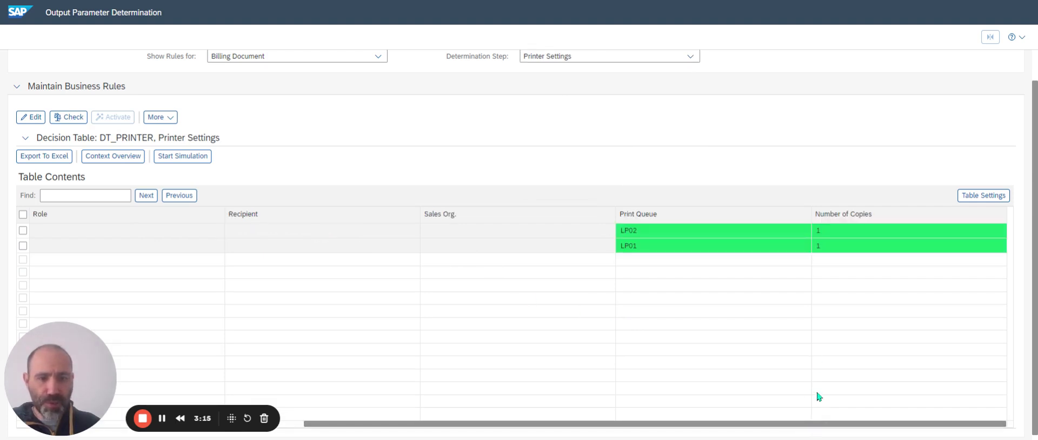
drag(668, 426, 384, 426)
click(687, 56)
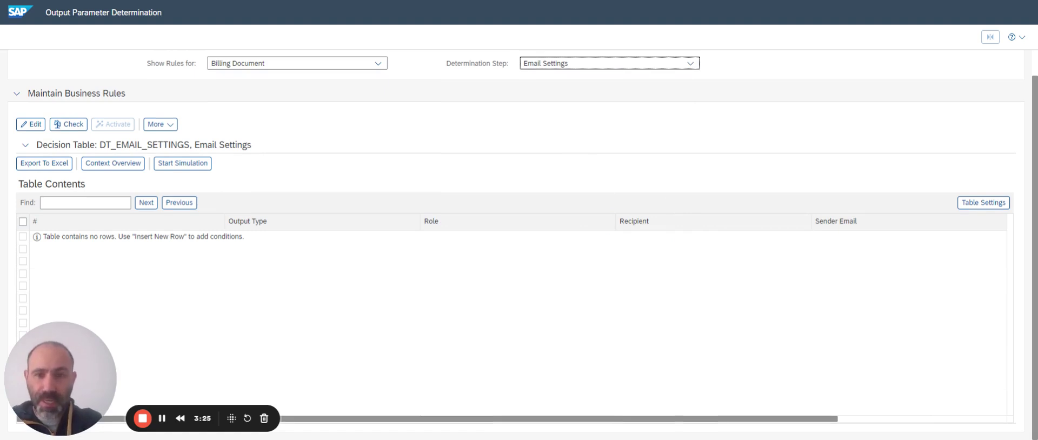
click(562, 65)
click(591, 162)
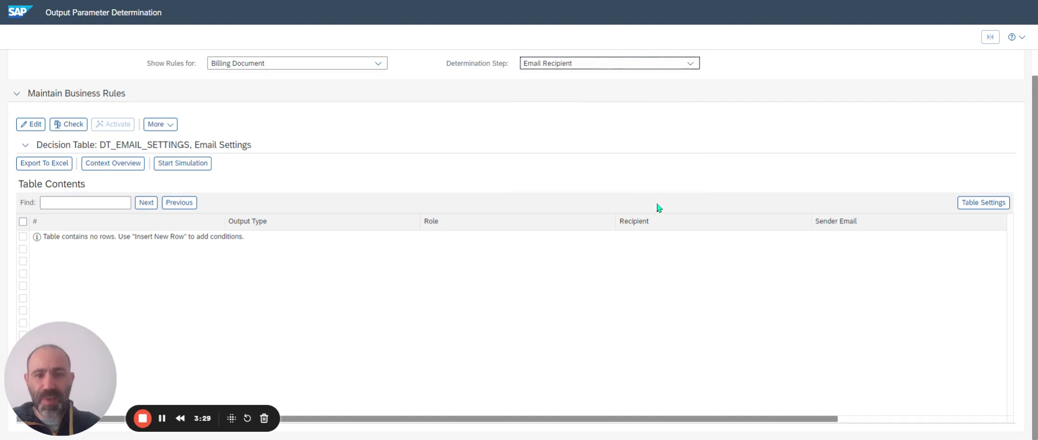
click(627, 66)
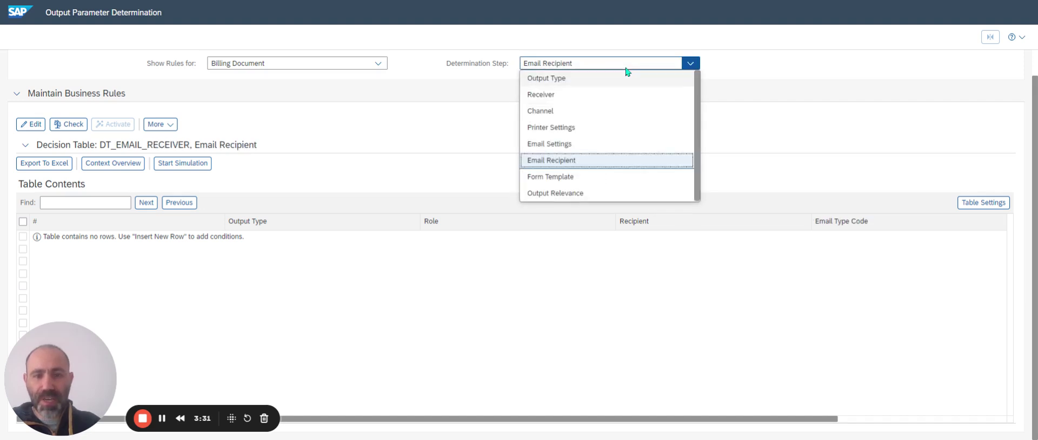
click(615, 175)
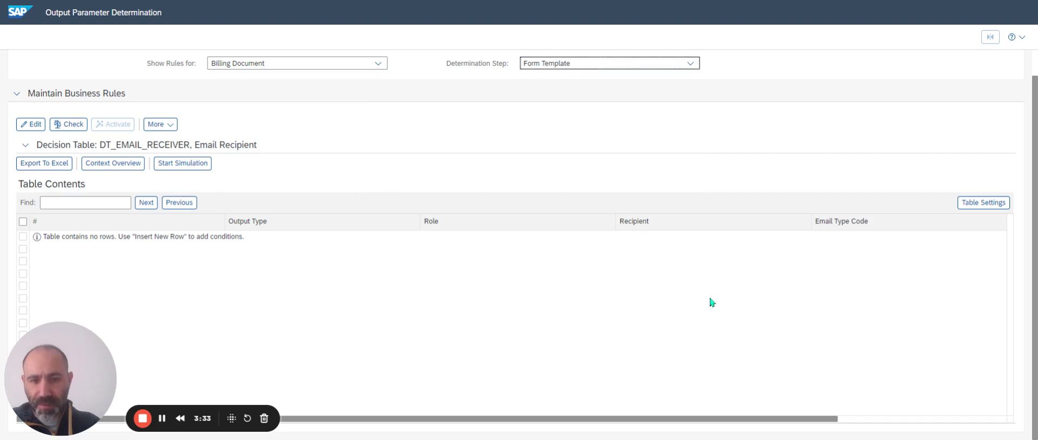
- Select the ZM01 invoice rule row in DT_FORM_TEMPLATE and put the table into edit mode
scroll(811, 366, down, 1)
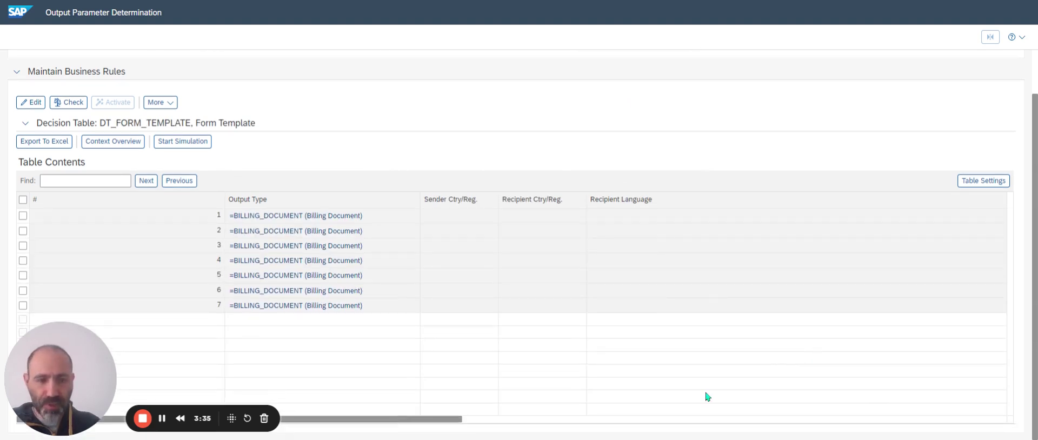
drag(455, 421, 690, 427)
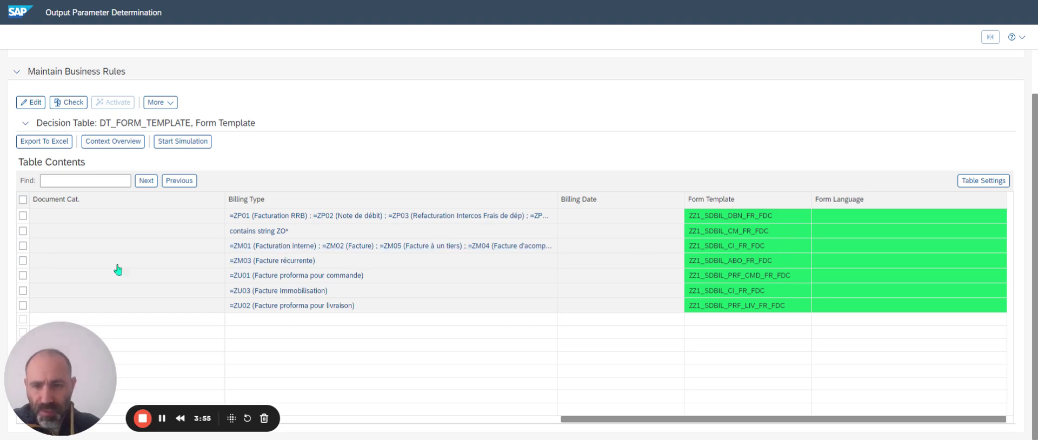
click(23, 246)
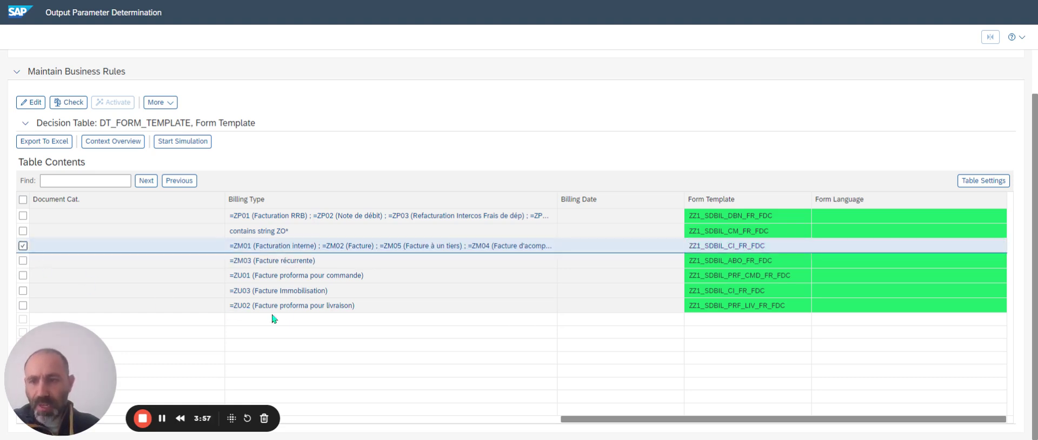
click(31, 102)
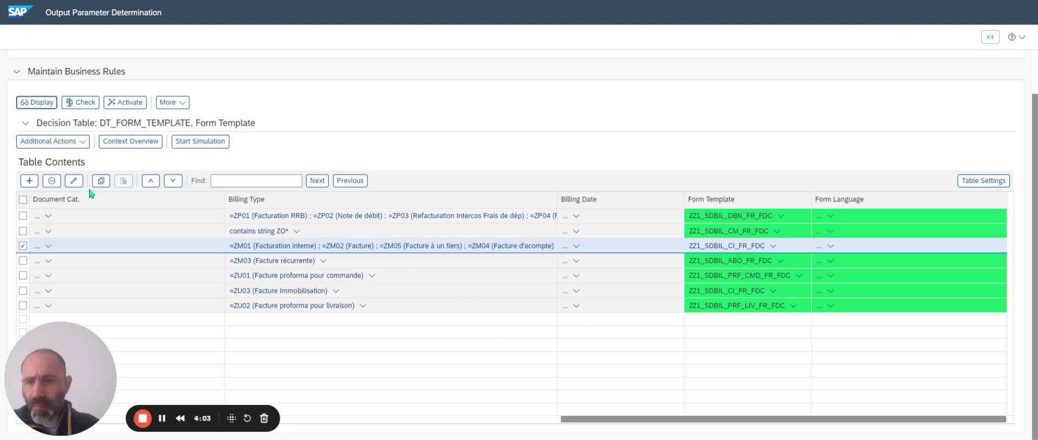
- Review the ZM01 rule's details, close them unchanged, and deselect the ZM01 row
click(74, 181)
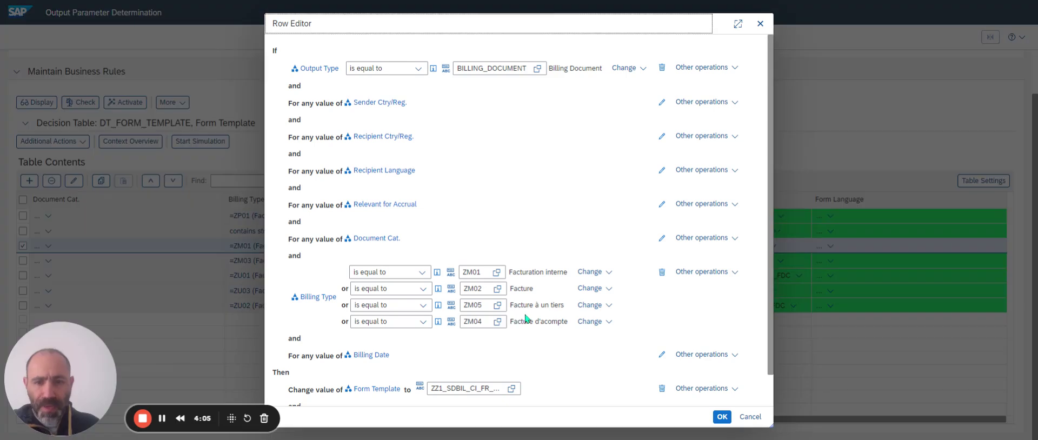
scroll(524, 163, down, 1)
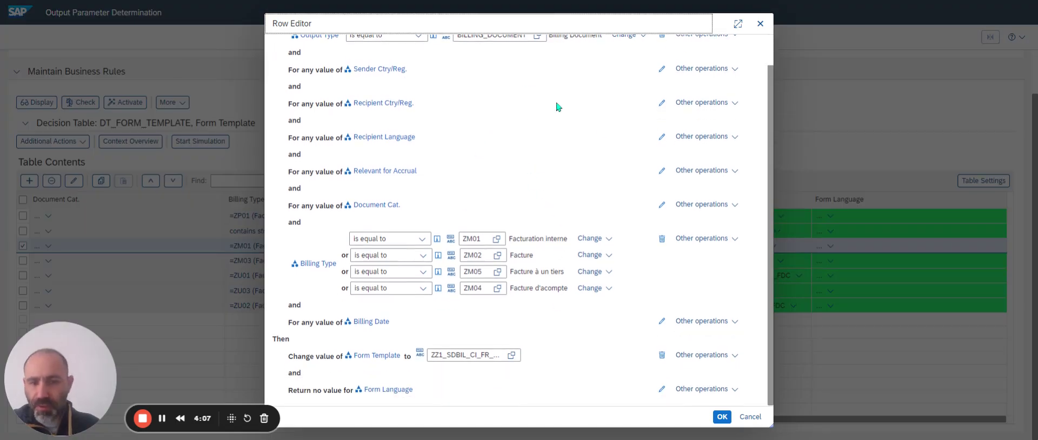
click(750, 418)
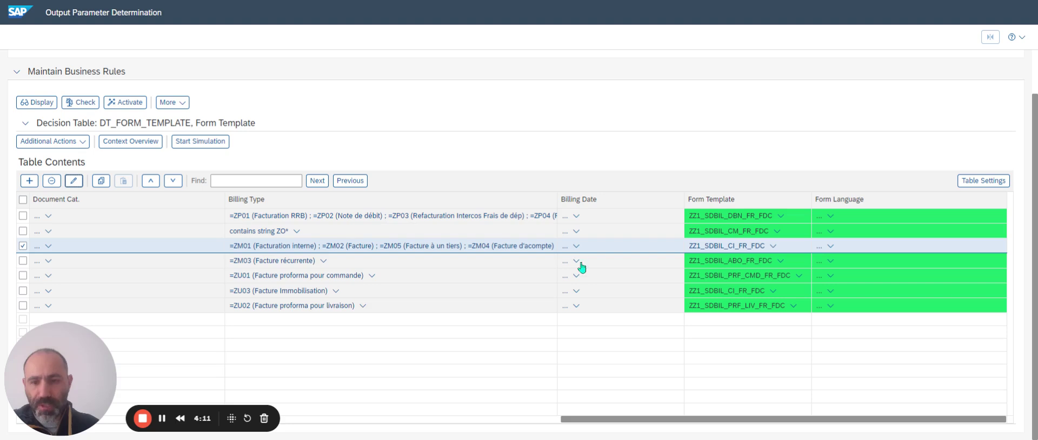
click(22, 245)
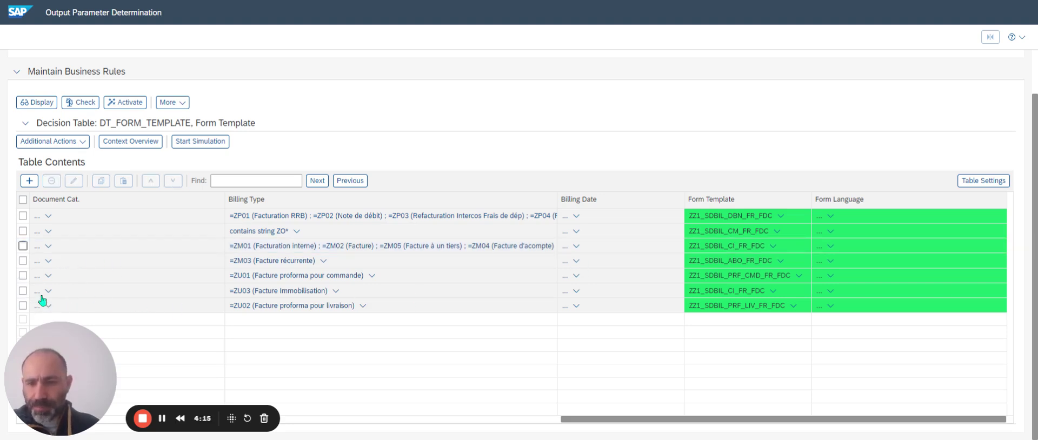
- Duplicate the ZU03 Facture Immobilisation row and open the copy in the Row Editor
click(23, 290)
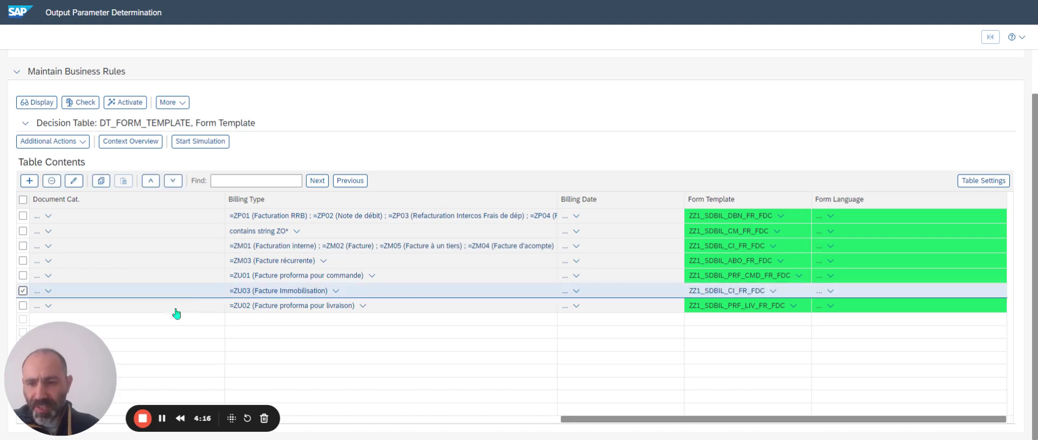
click(101, 180)
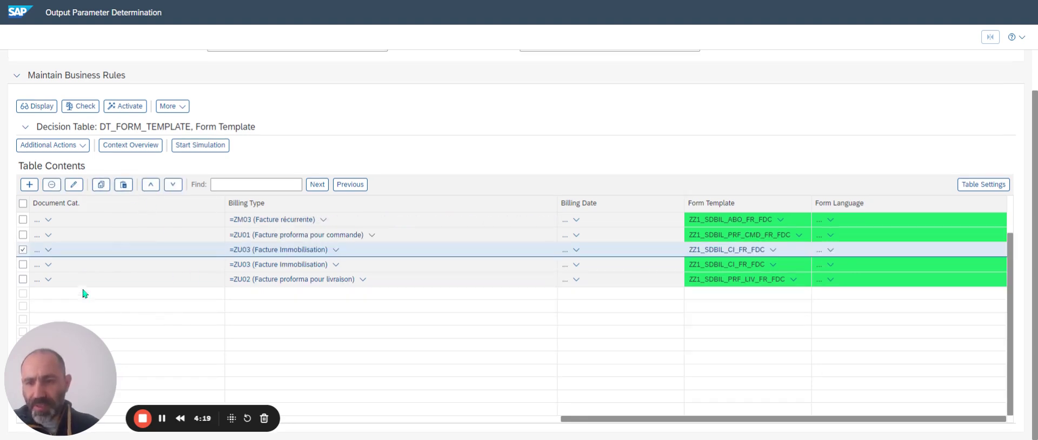
click(23, 250)
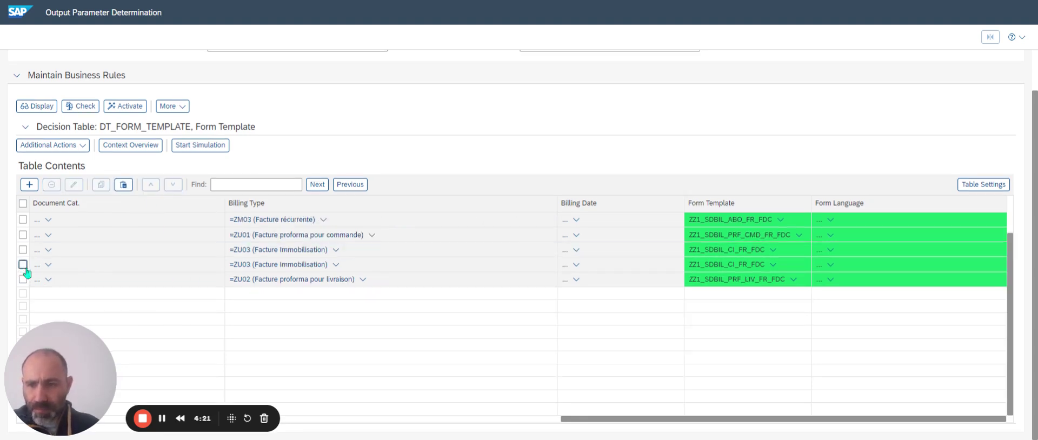
click(23, 265)
click(74, 185)
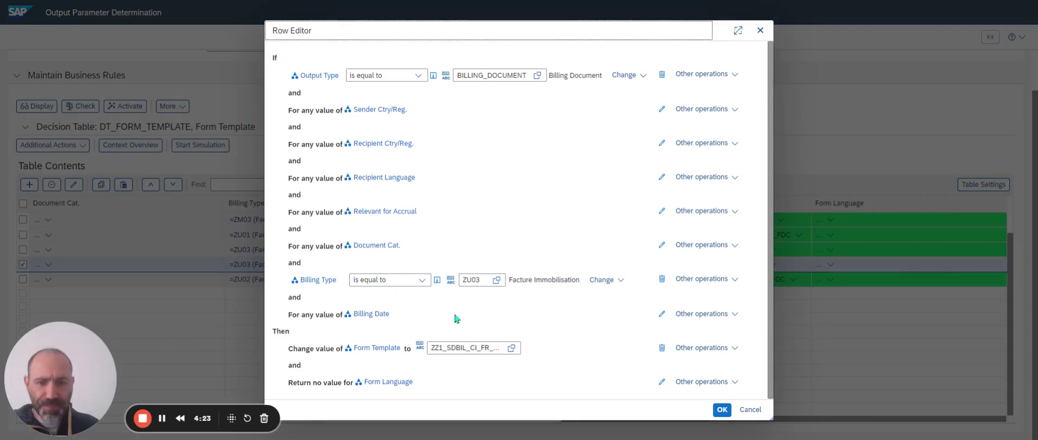
- Set the copied row's billing type to ZIV (form ZZ1_SDBIL_CI_FR_FDC) and activate DT_FORM_TEMPLATE
click(497, 280)
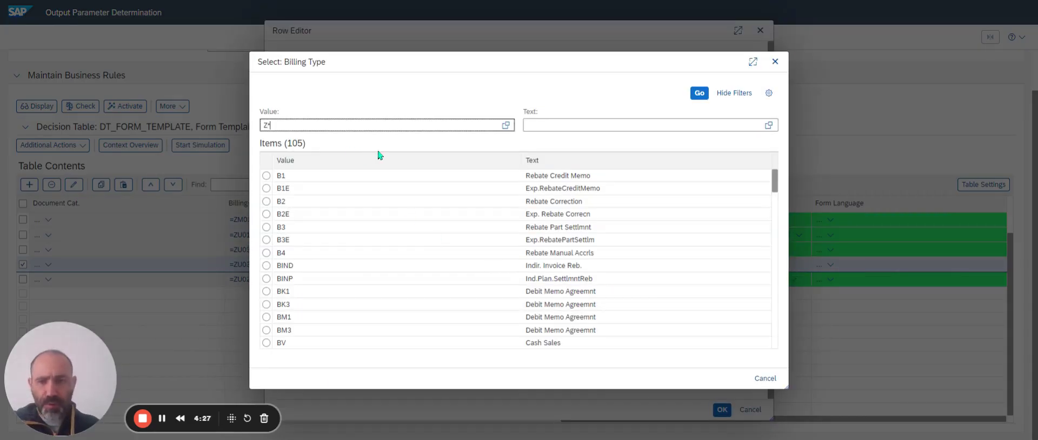
key(Return)
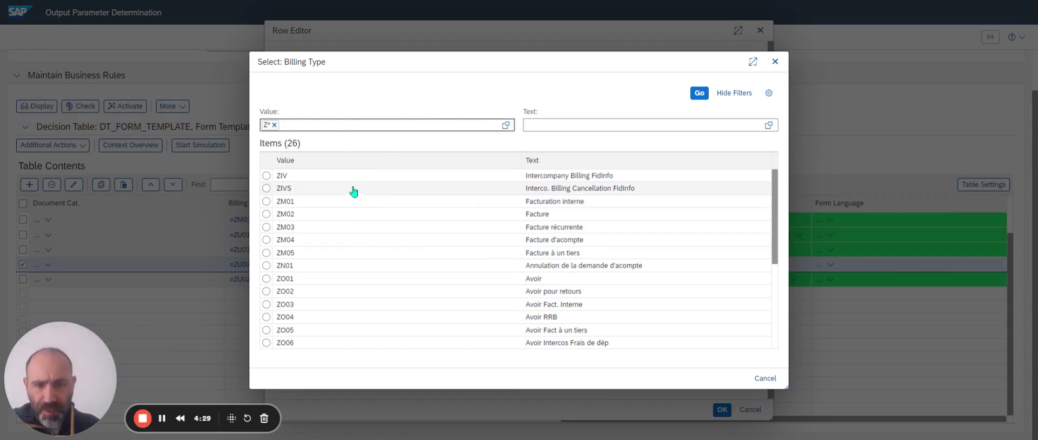
click(267, 175)
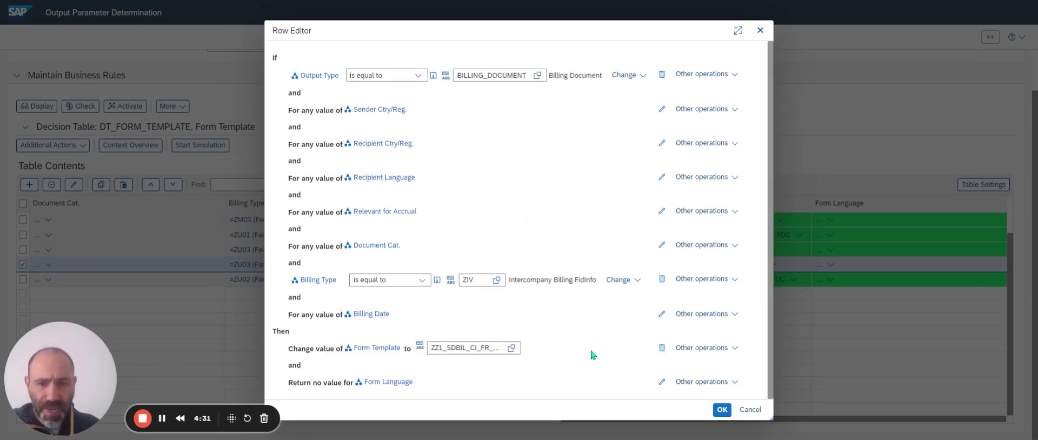
click(723, 409)
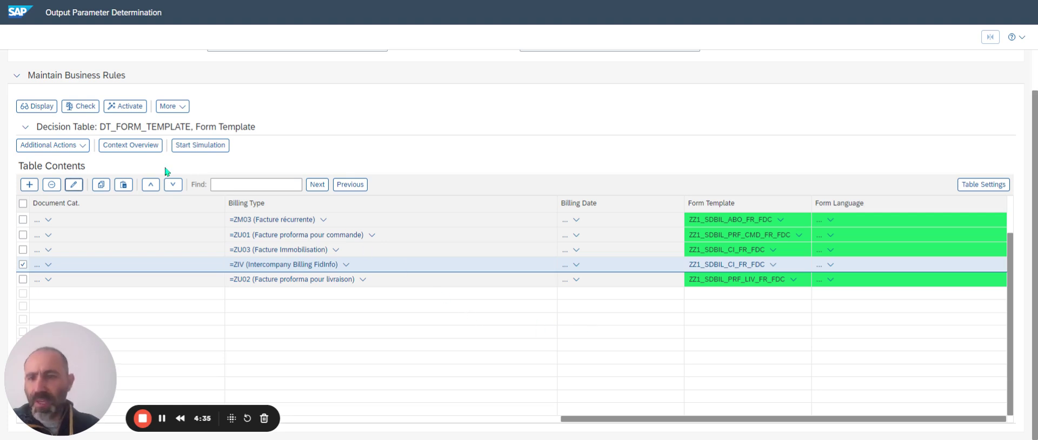
click(117, 106)
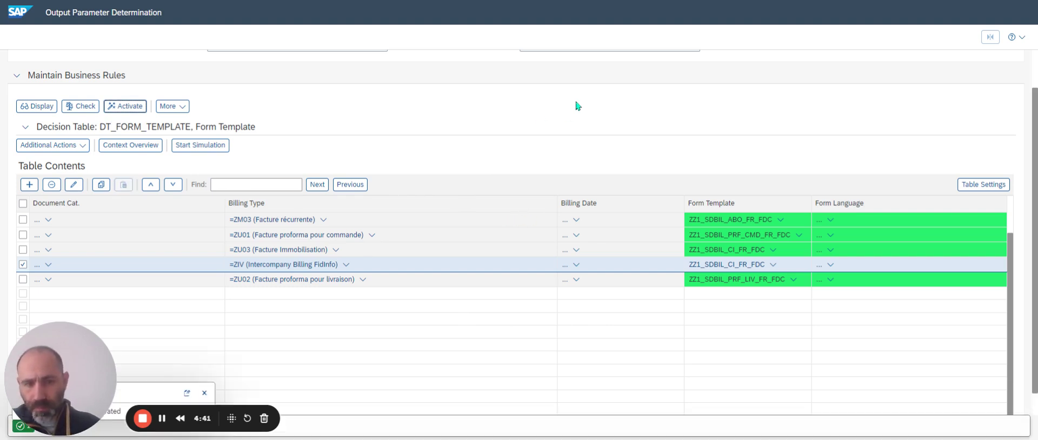
scroll(559, 116, up, 1)
- Switch the Determination Step to Output Relevance for Billing Document
click(629, 91)
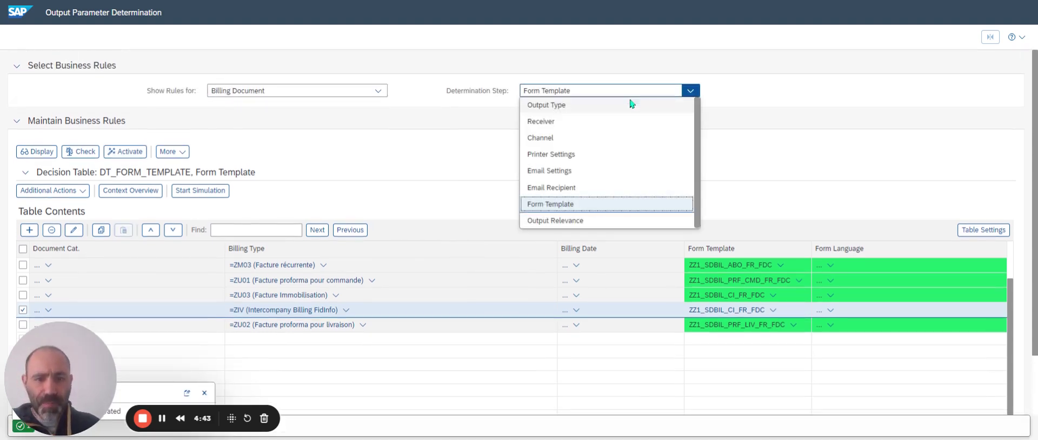
click(566, 222)
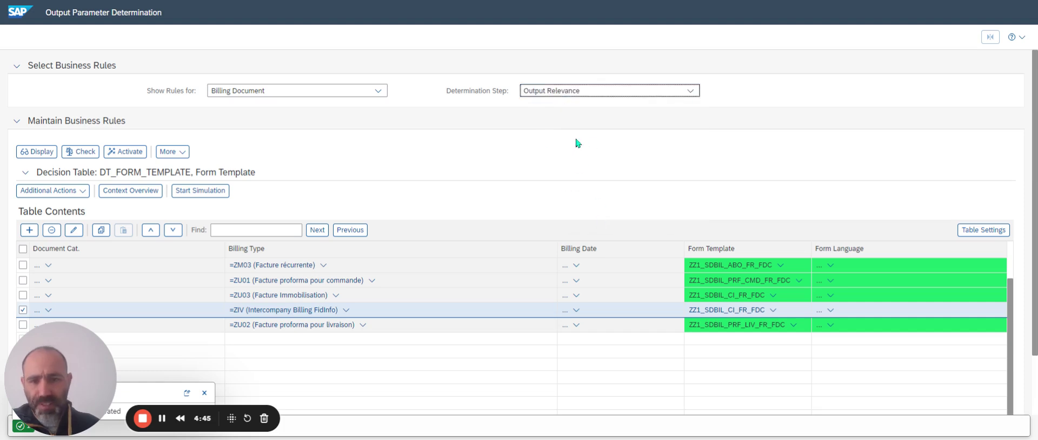
scroll(507, 179, down, 1)
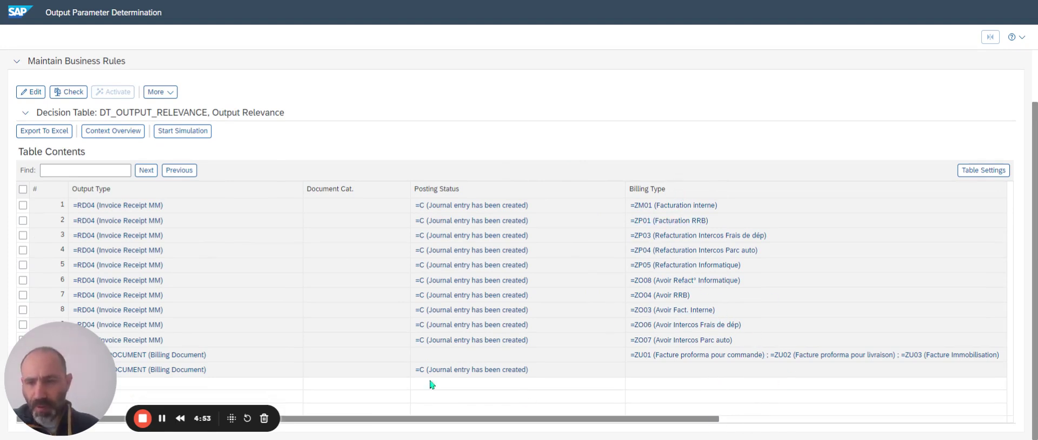
- Make DT_OUTPUT_RELEVANCE editable and duplicate its first RD04 / ZM01 rule
click(23, 206)
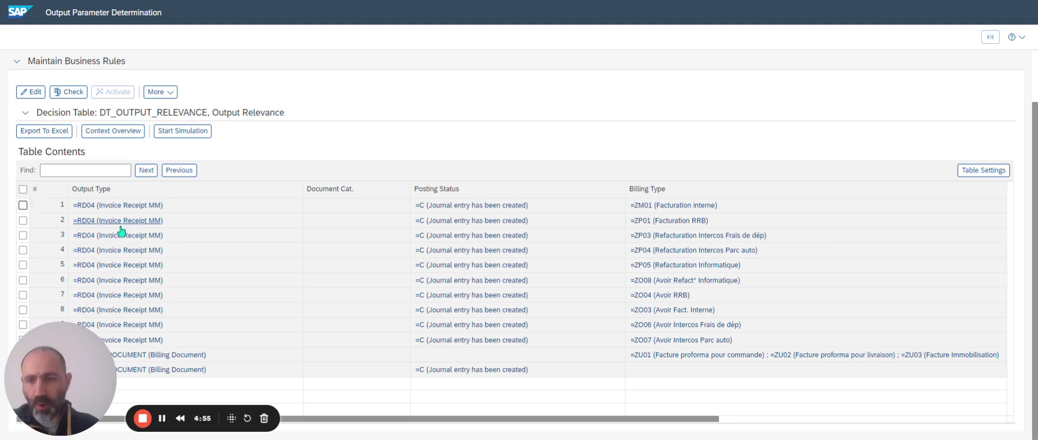
click(31, 92)
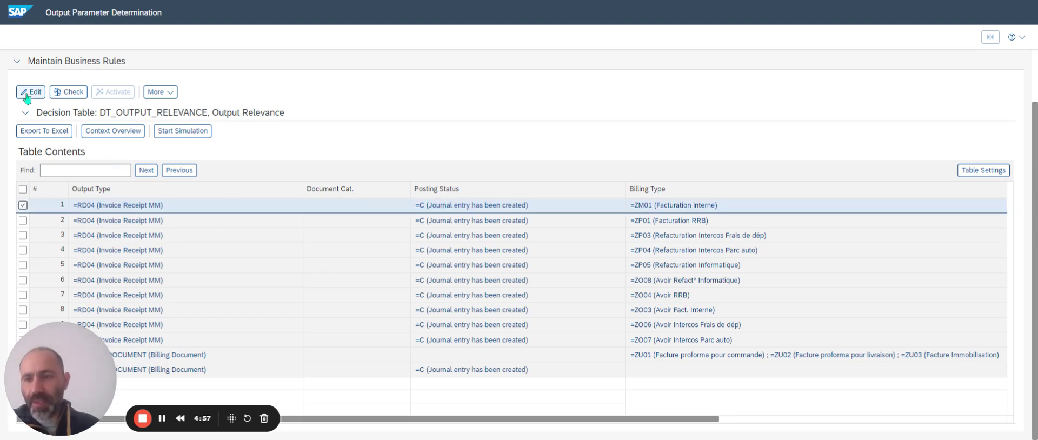
click(100, 170)
click(123, 171)
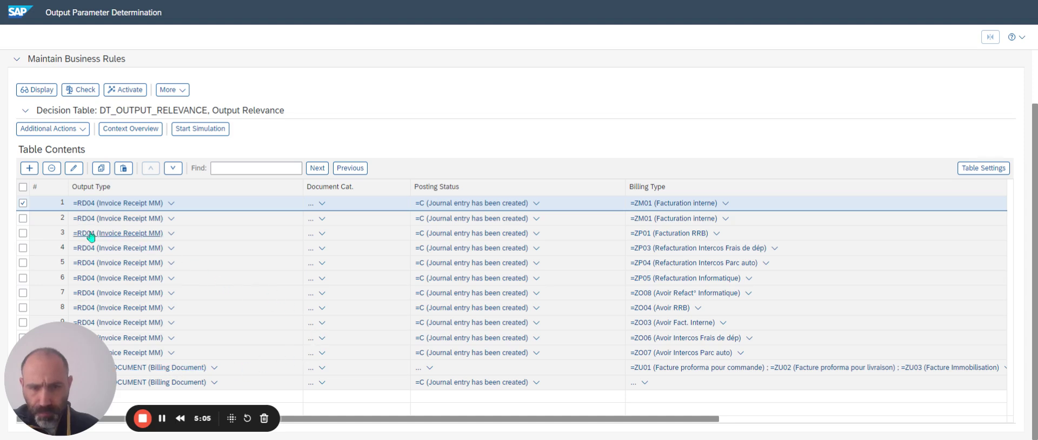
click(23, 203)
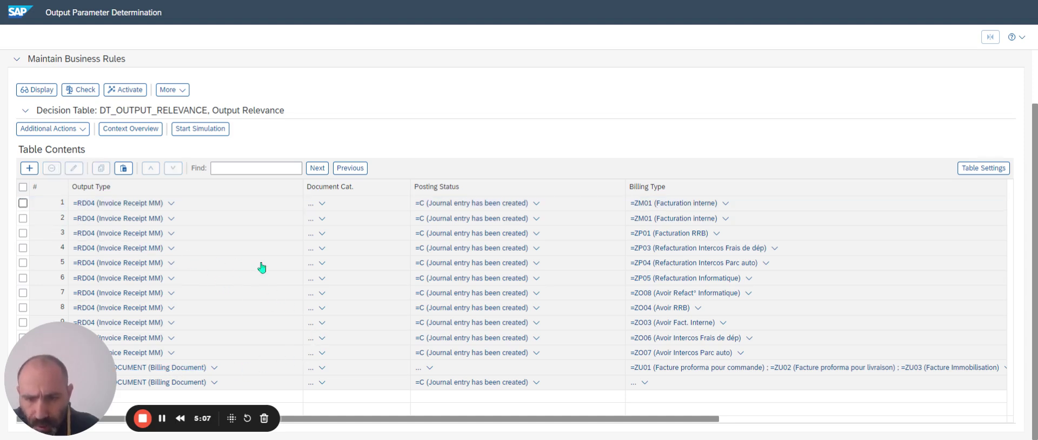
drag(464, 423, 644, 418)
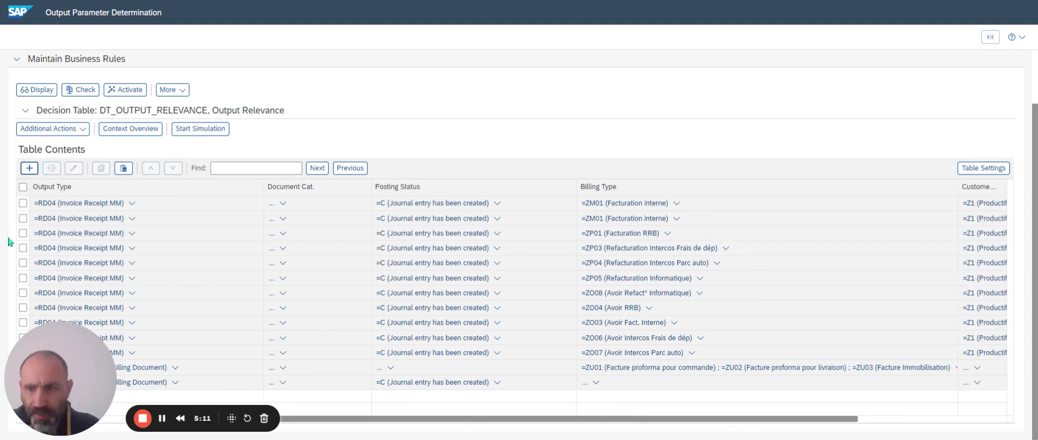
- Change the row-2 RD04 rule's billing type from ZM01 to ZIV (Intercompany Billing FidInfo)
click(23, 219)
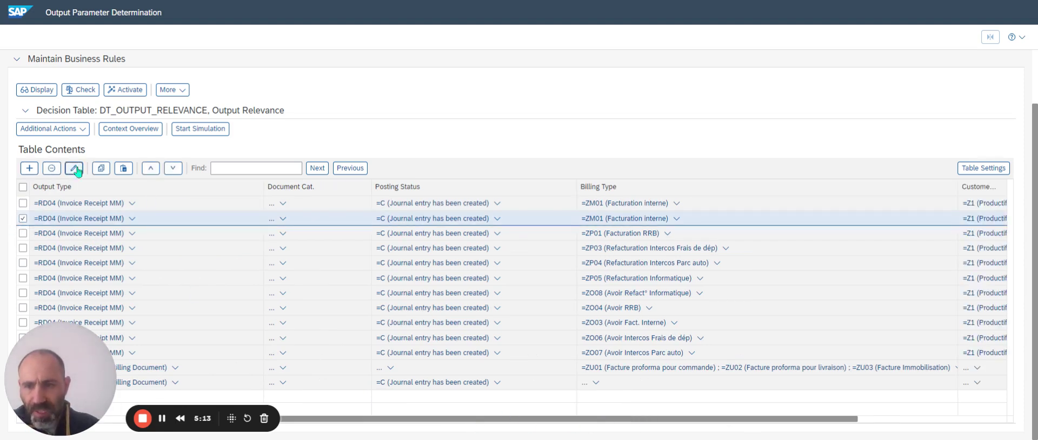
double_click(445, 219)
click(492, 245)
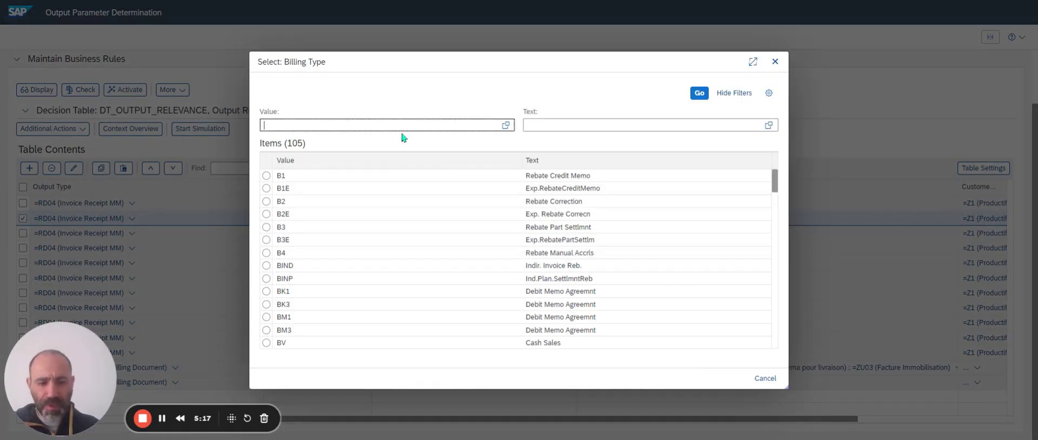
text(Z*)
key(Return)
click(312, 175)
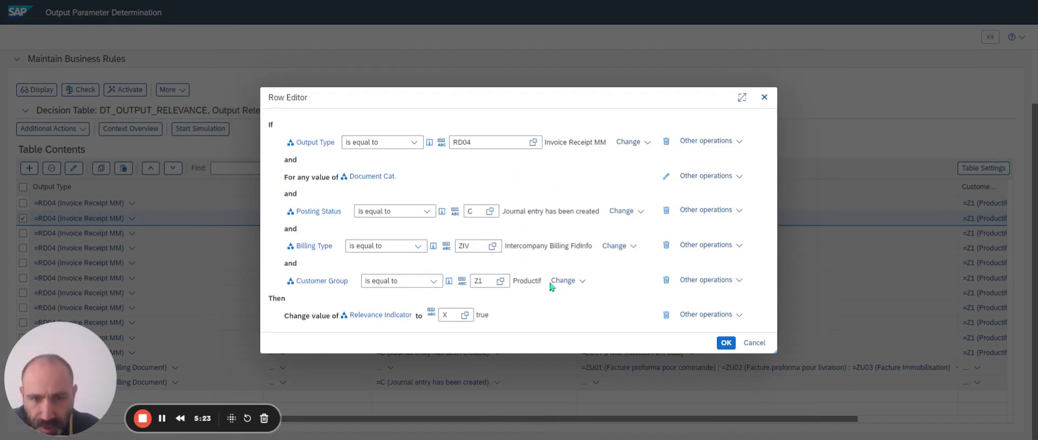
click(727, 343)
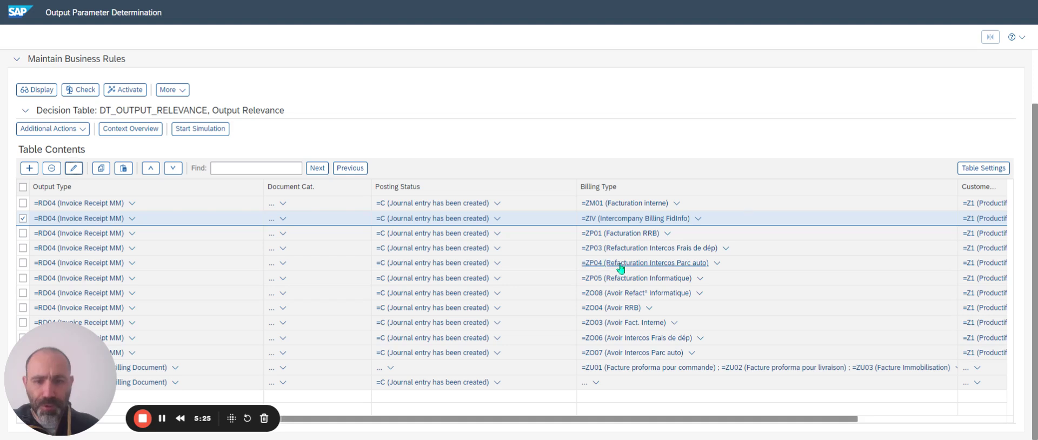